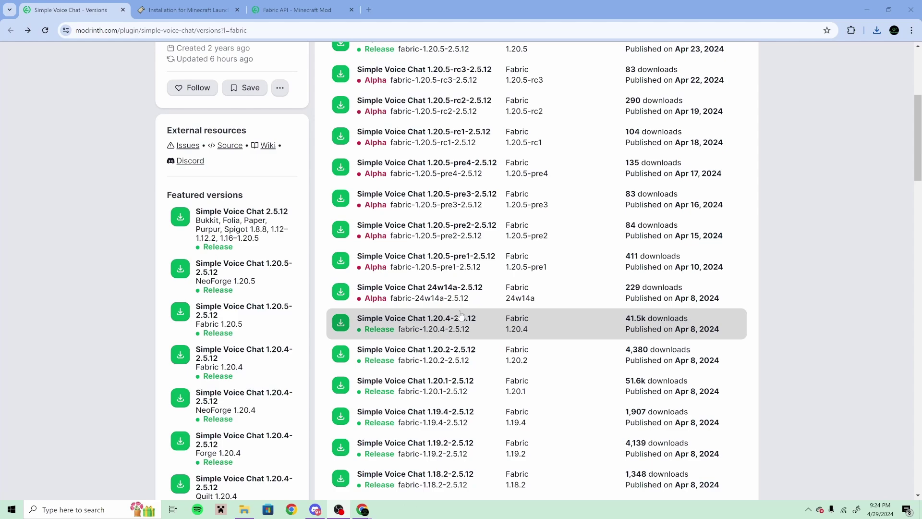
- Download the voicechat-fabric-1.20.4-2.5.12 release from Modrinth's Fabric version list
left_click(341, 322)
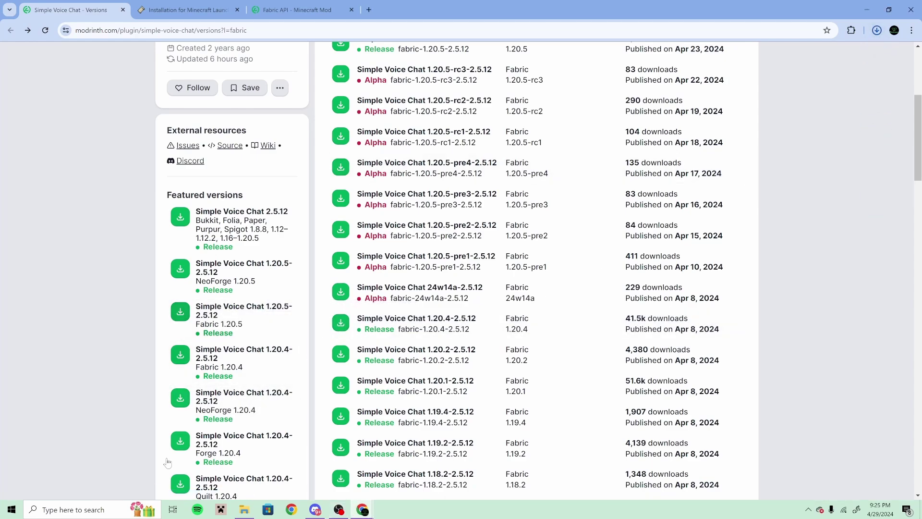
key("super+s")
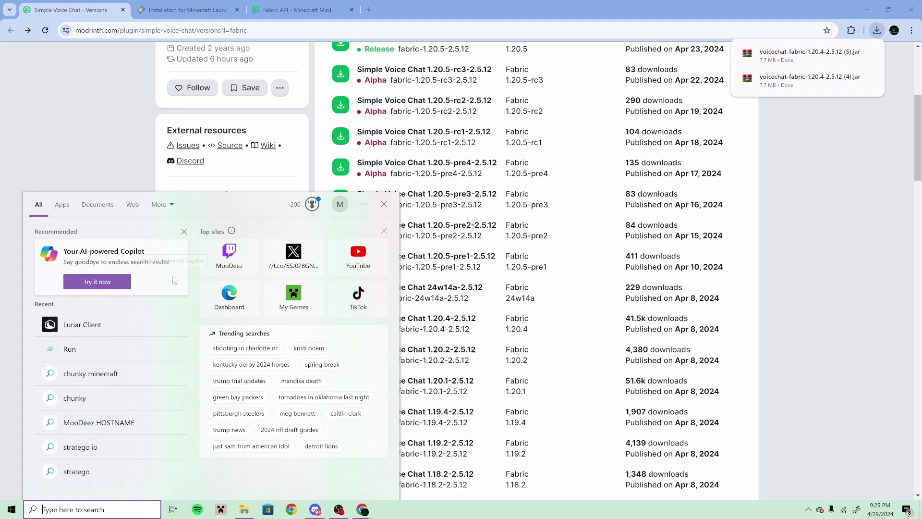
left_click(83, 325)
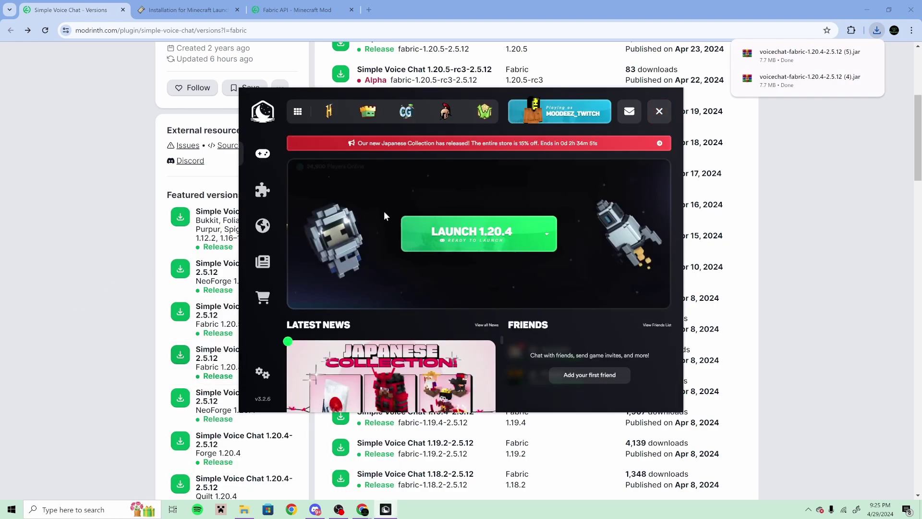
left_click(467, 240)
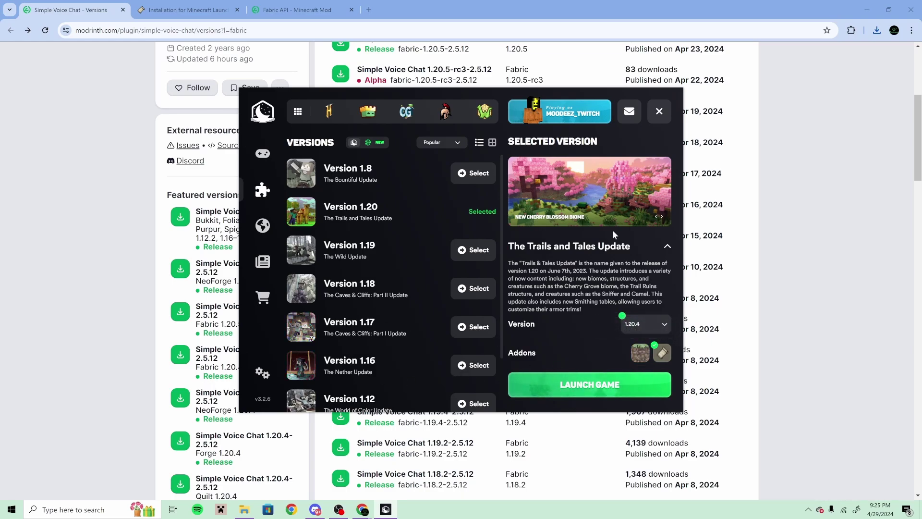
left_click(661, 116)
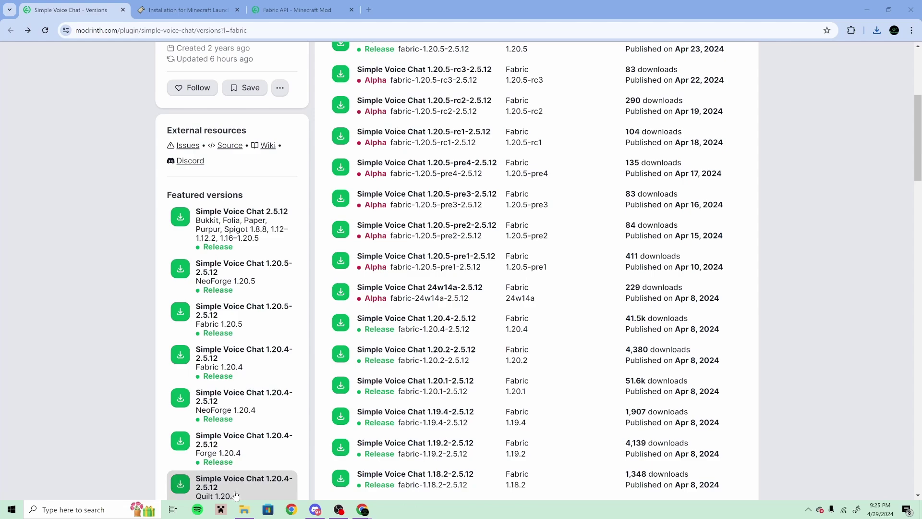
- Open the %userprofile%\.lunarclient folder through the Run dialog
left_click(108, 509)
type("run")
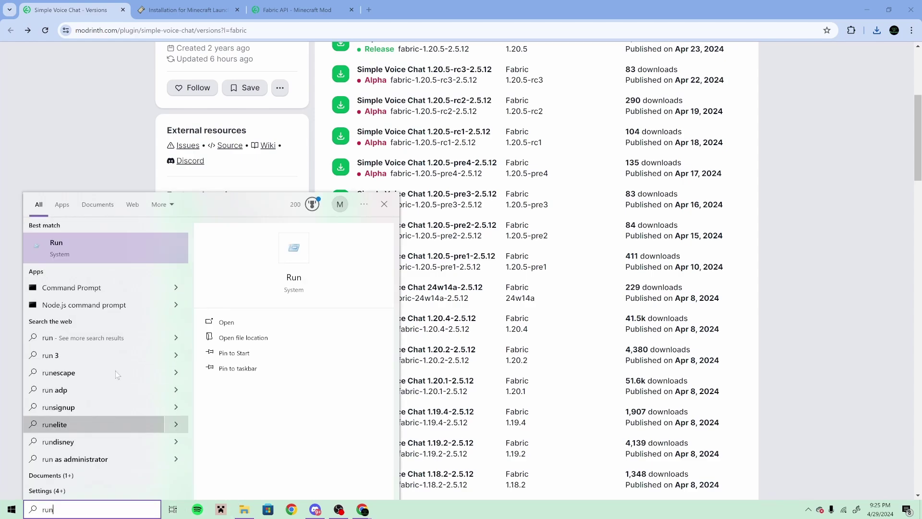
left_click(111, 233)
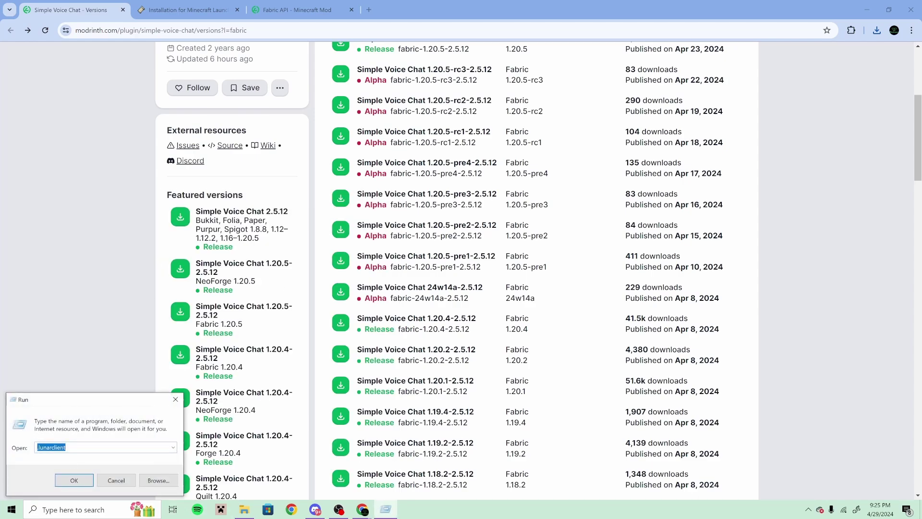
key("Home")
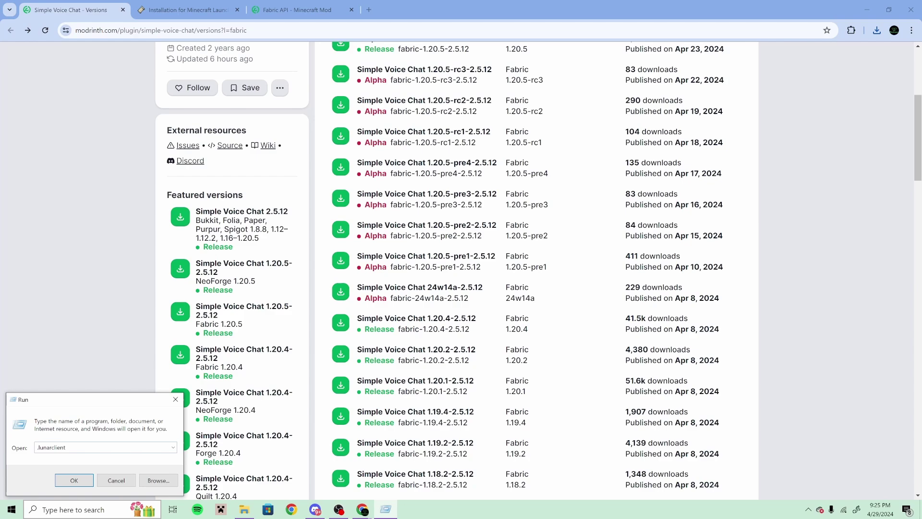
left_click(74, 480)
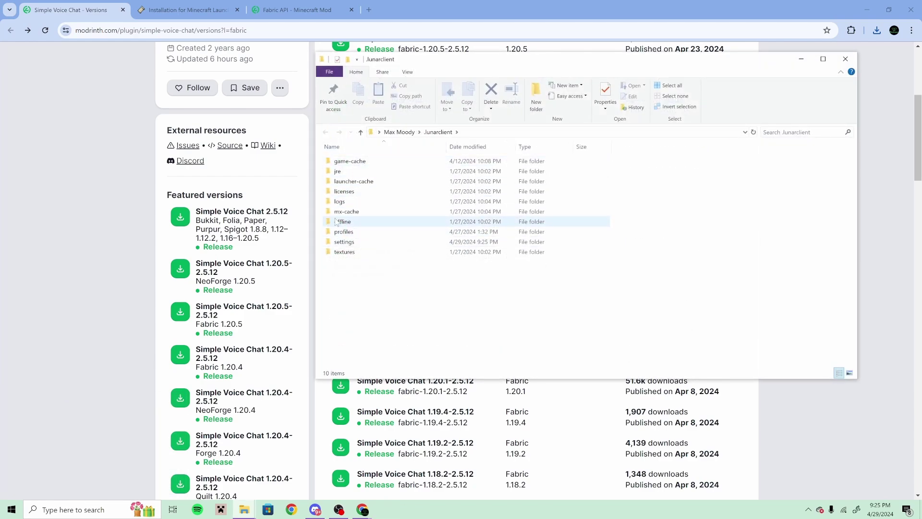
- Browse offline > multiver > mods > fabric-1.20.4 to reach the voicechat archive
double_click(350, 222)
double_click(344, 161)
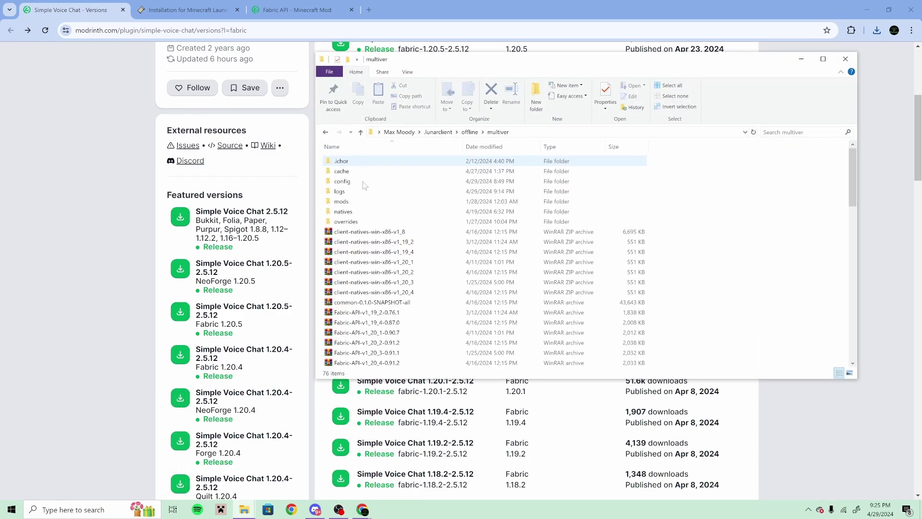
double_click(346, 203)
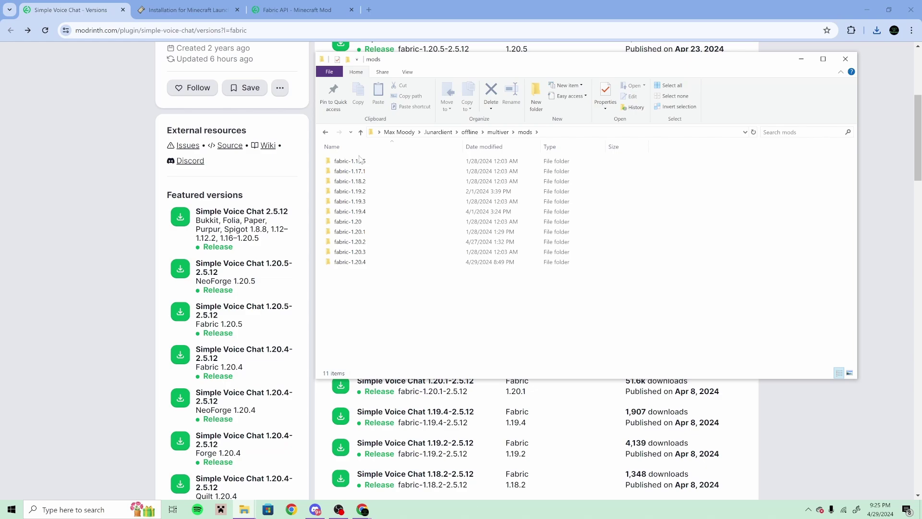
left_click(352, 265)
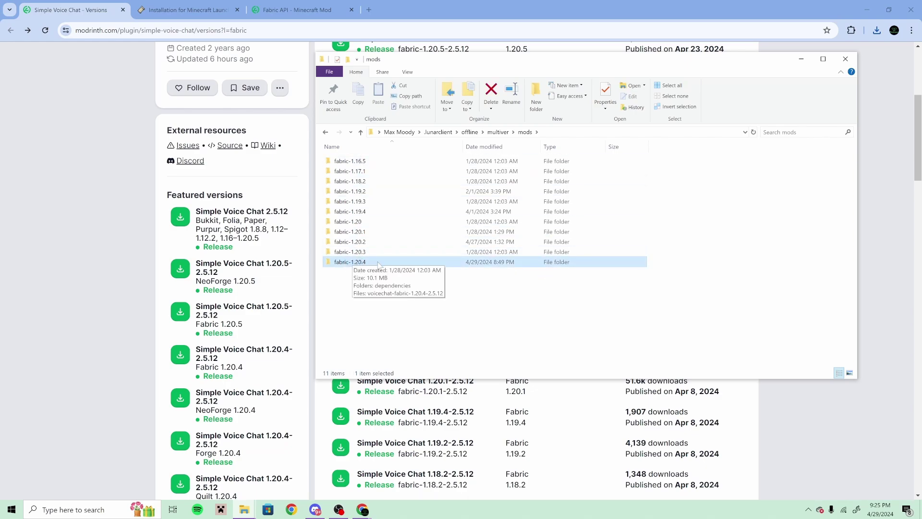
double_click(400, 265)
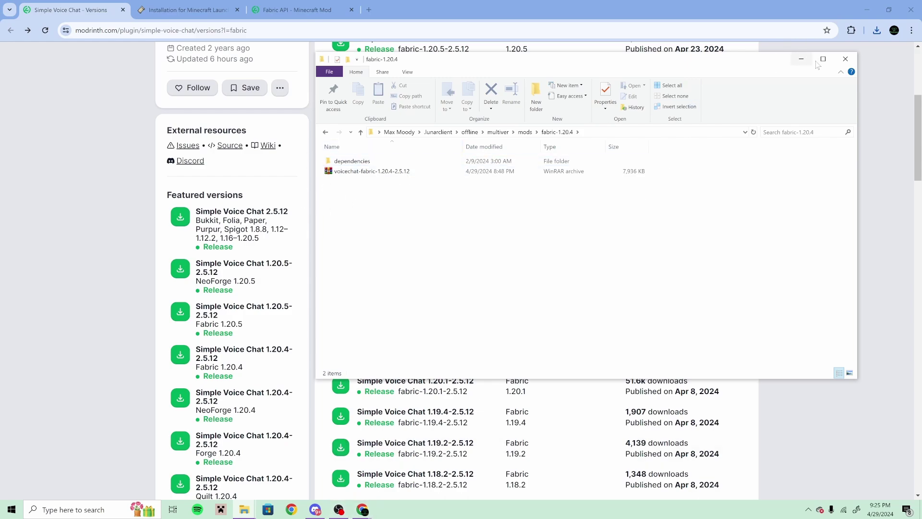
- Start Lunar Client and launch Minecraft 1.20.4
left_click(801, 60)
left_click(92, 508)
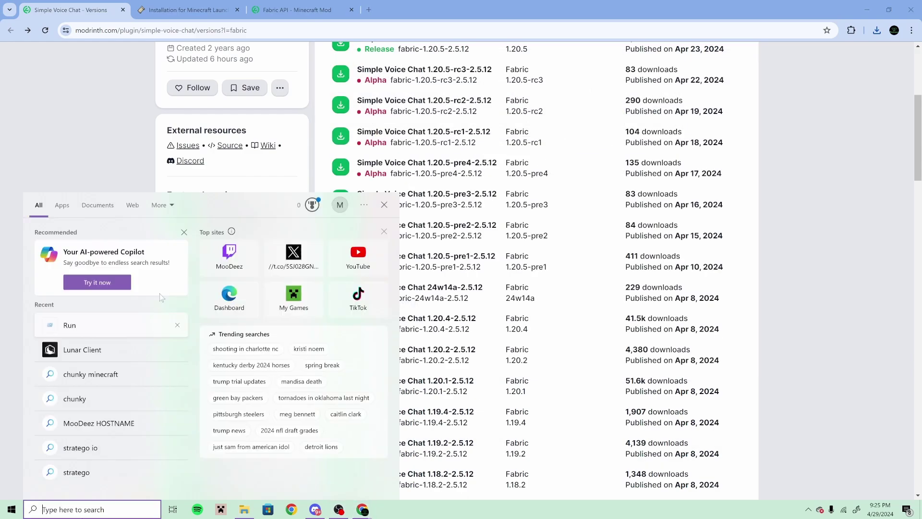
left_click(102, 352)
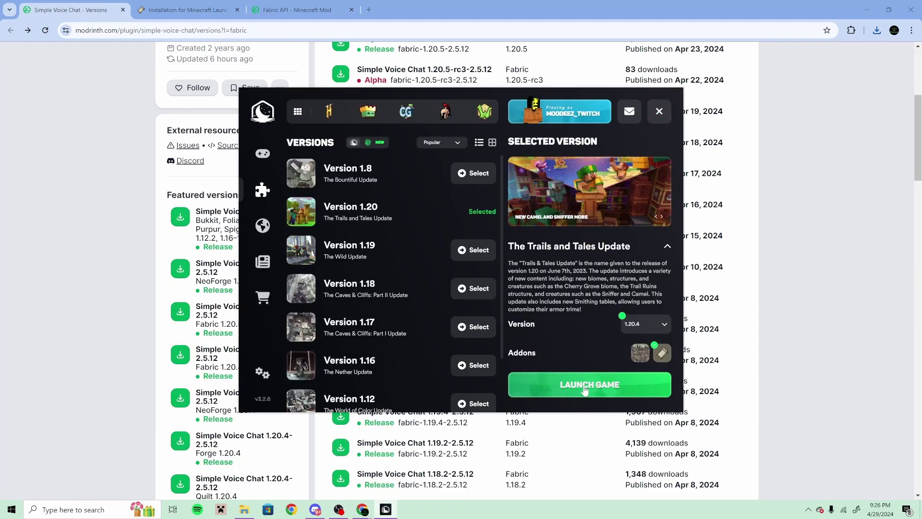
left_click(585, 388)
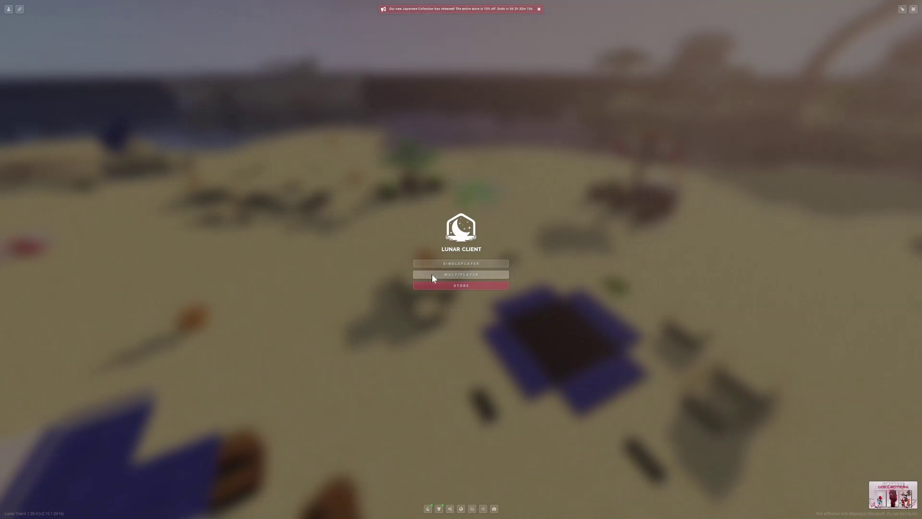
- Join the moodeezsmp server by Direct Connection and open the Voice Chat menu
left_click(431, 274)
left_click(460, 486)
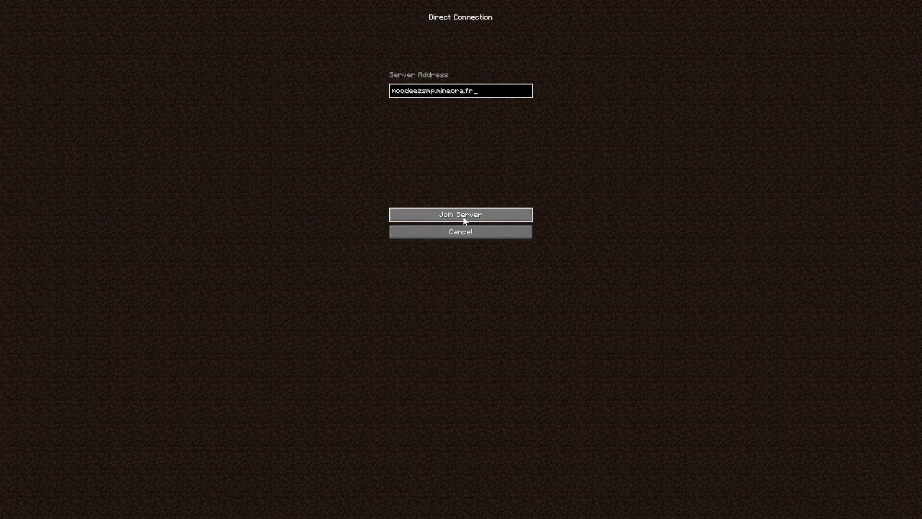
left_click(519, 215)
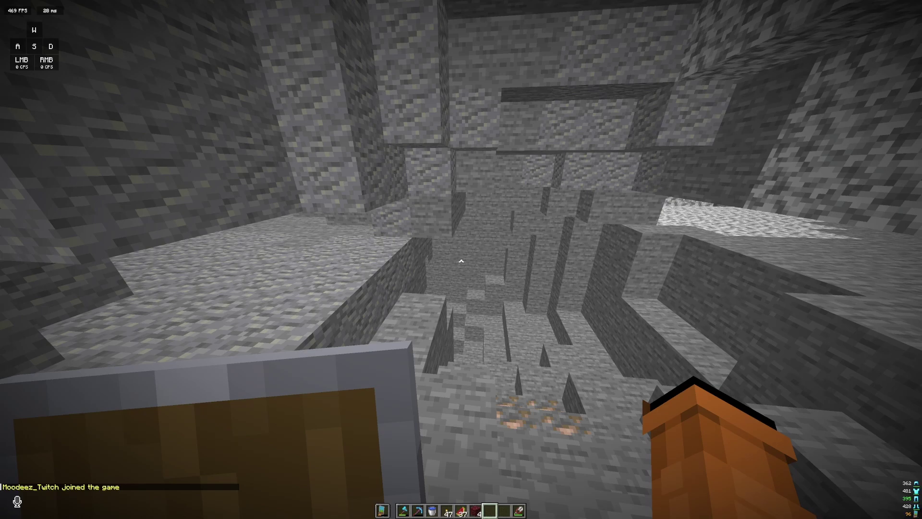
key("v")
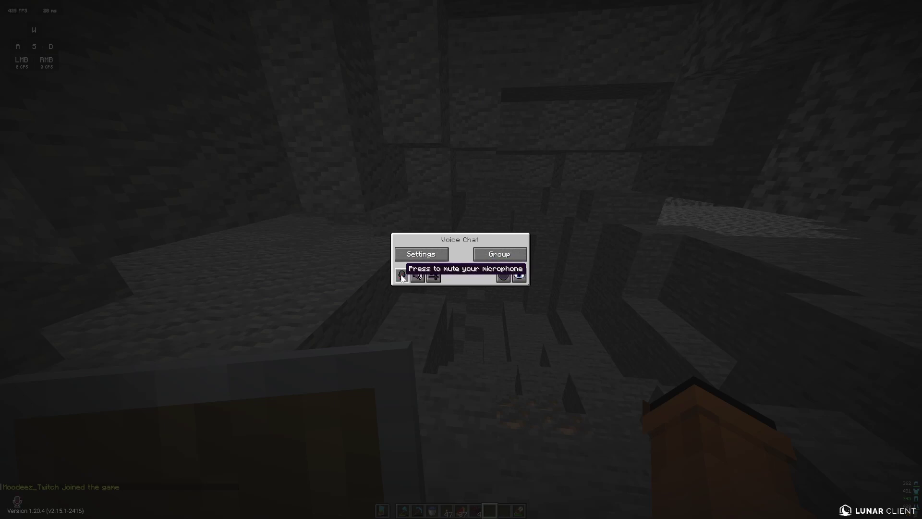
- Review the voice chat microphone and speaker device lists in Voice Chat Settings
left_click(422, 253)
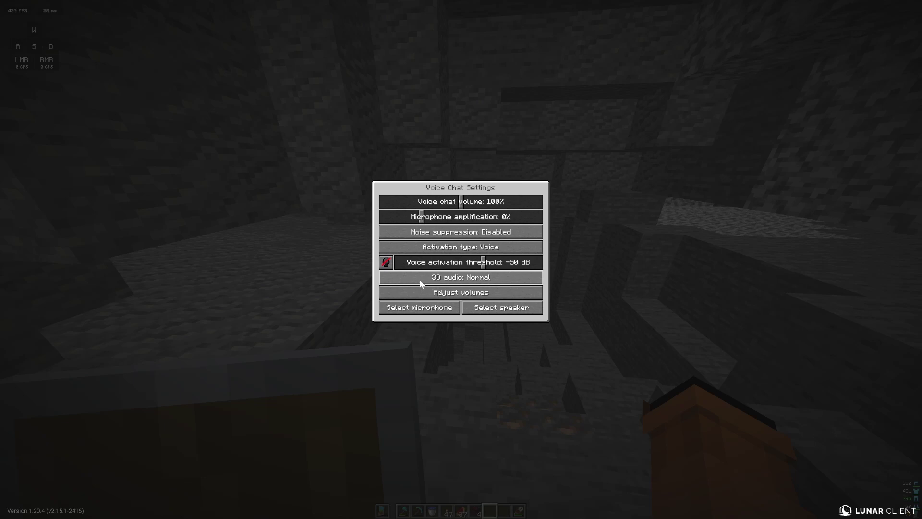
left_click(416, 307)
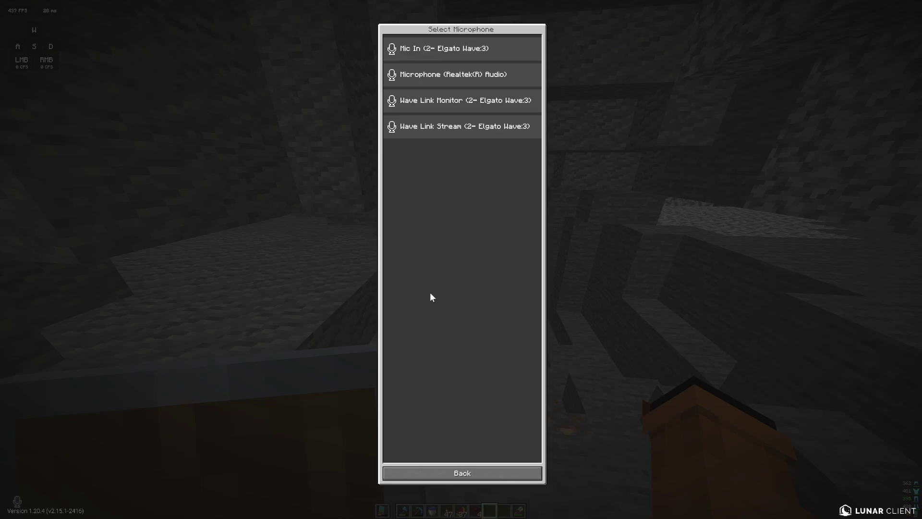
left_click(427, 471)
left_click(496, 308)
left_click(434, 469)
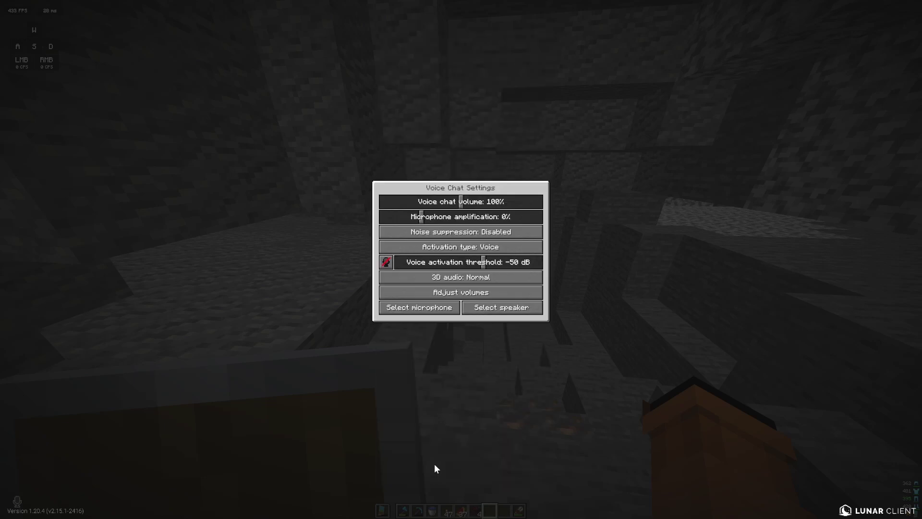
- Close the settings, walk forward through the cave, and open the pause menu
key("Escape")
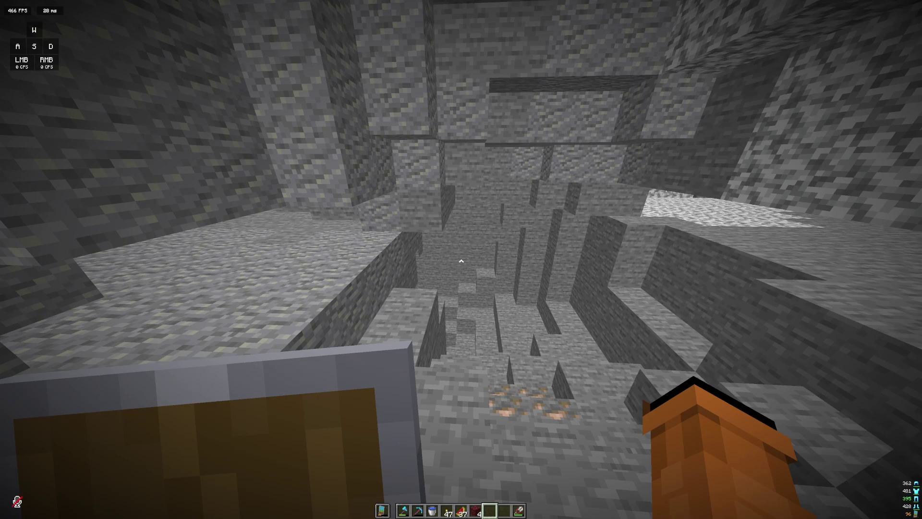
key("w")
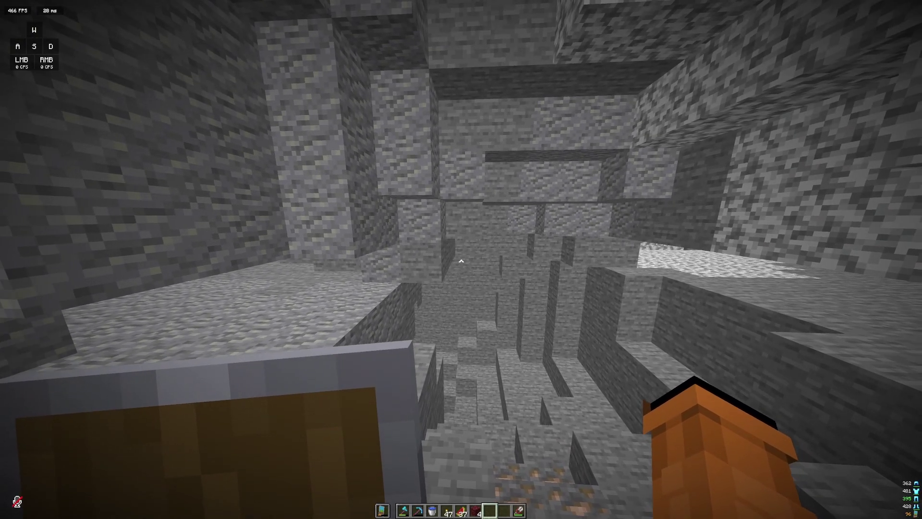
key("Escape")
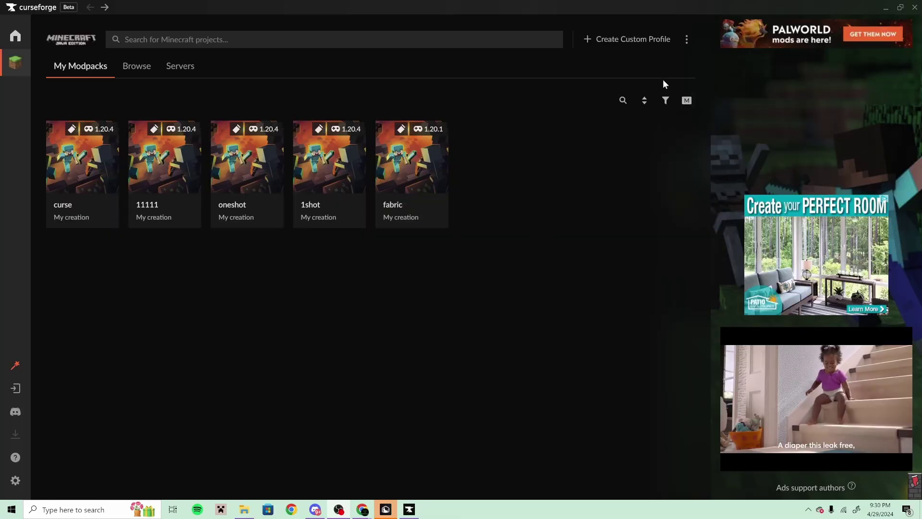
- Create the moodysmp custom profile for Minecraft 1.20.4 with loader fabric-0.15.10
left_click(621, 40)
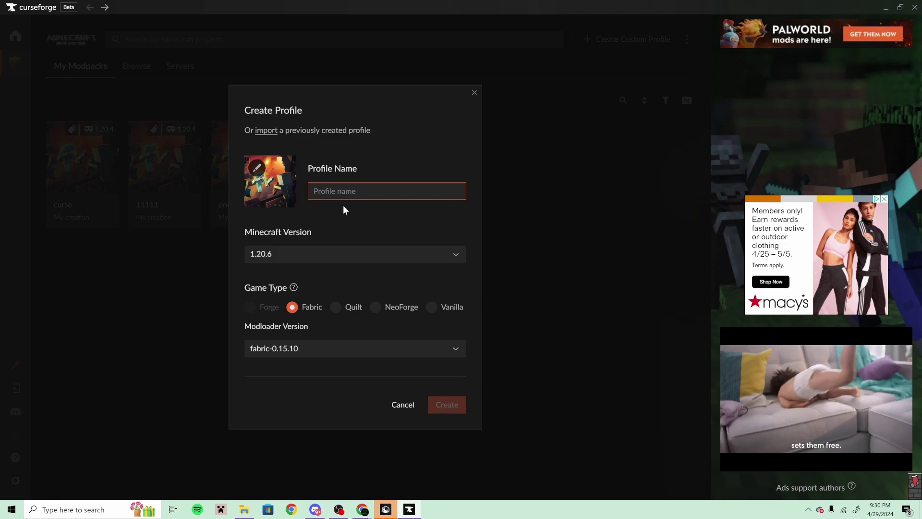
type("moodysmp")
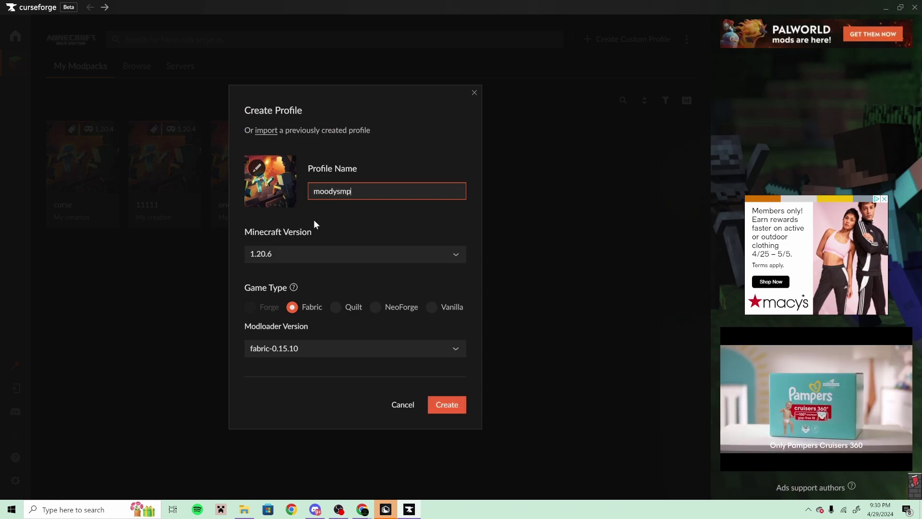
left_click(271, 254)
left_click(267, 310)
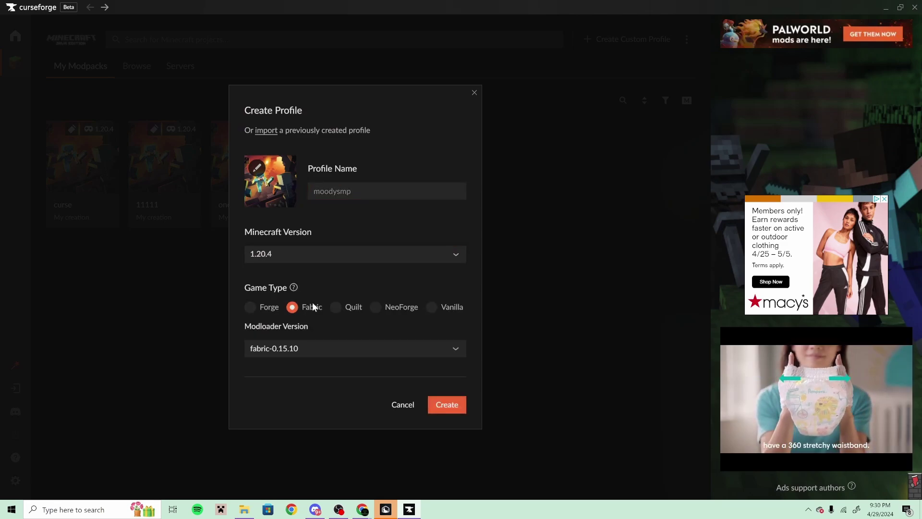
left_click(274, 353)
left_click(249, 329)
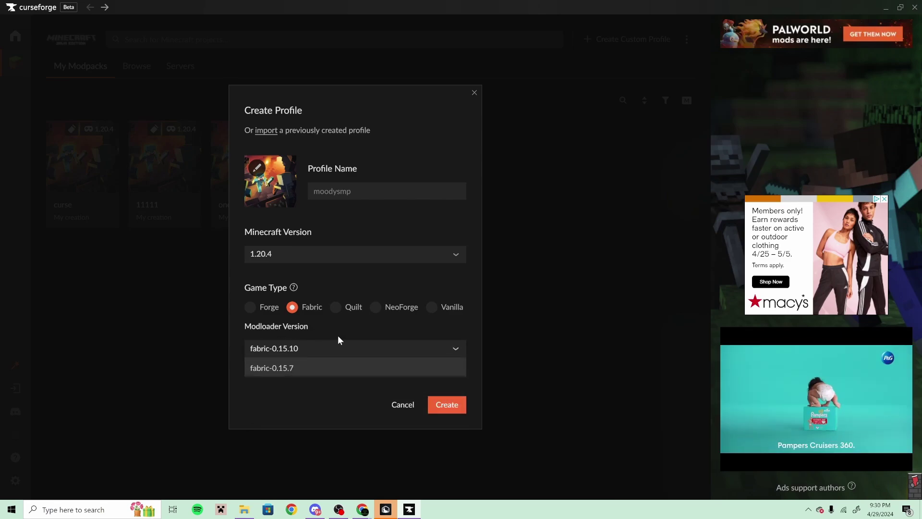
left_click(441, 403)
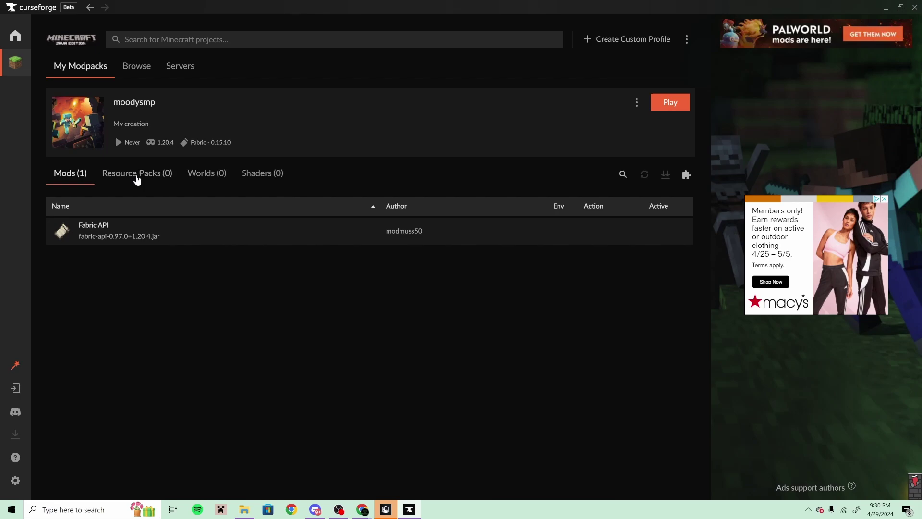
- Install voicechat-fabric-1.20.4-2.5.12 from Simple Voice Chat's Versions list, then return to moodysmp
left_click(687, 175)
type("simple bop")
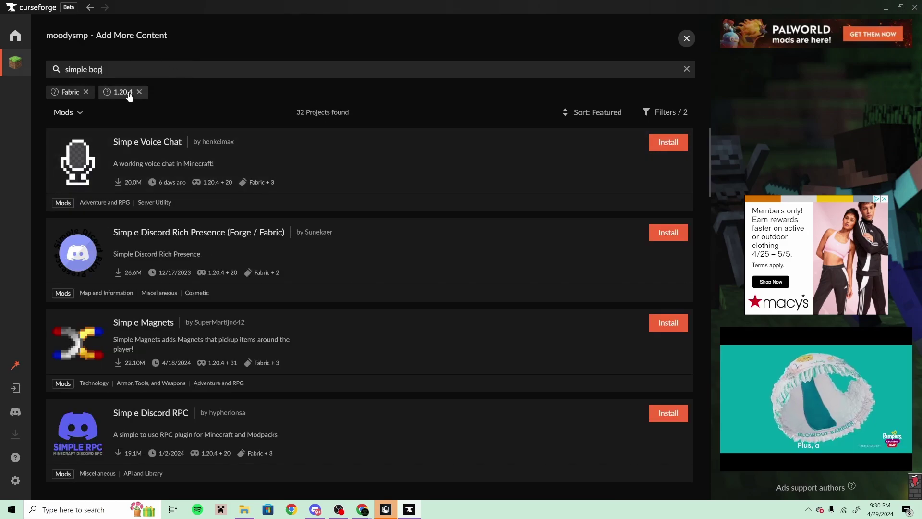
left_click(148, 143)
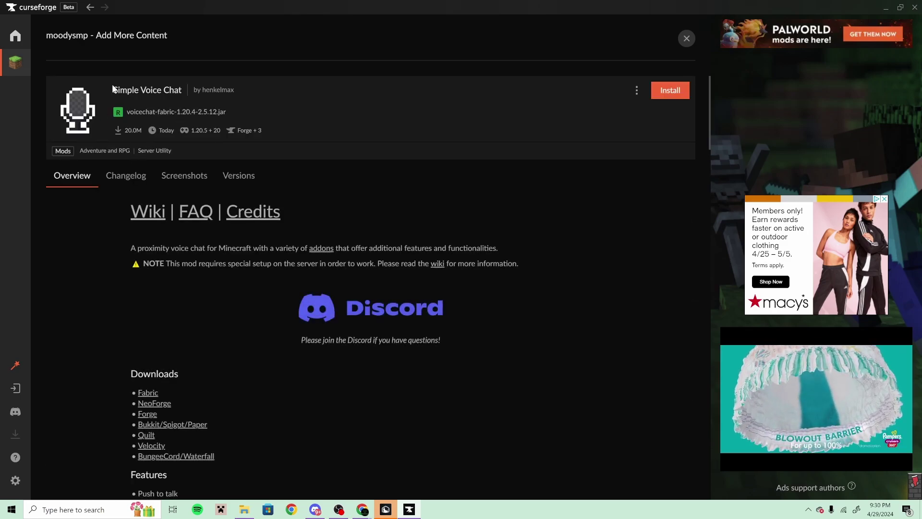
left_click(141, 176)
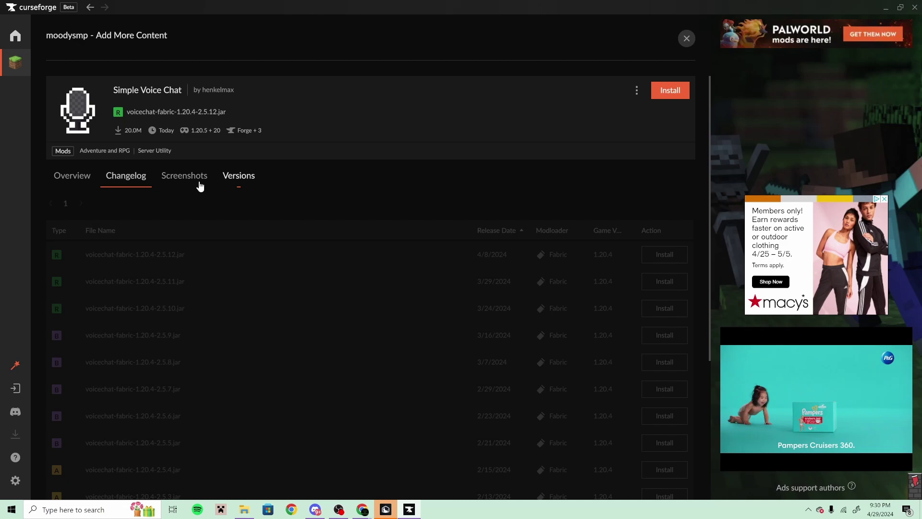
left_click(238, 176)
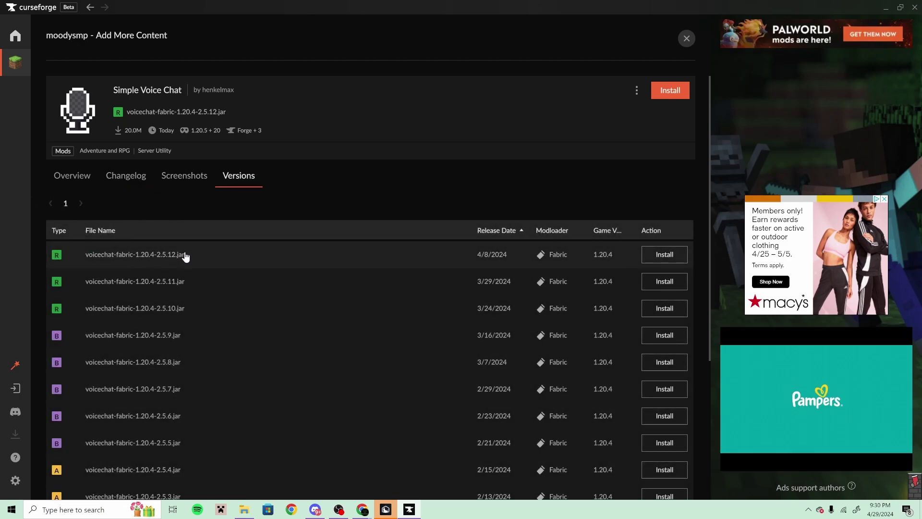
mouse_move(362, 509)
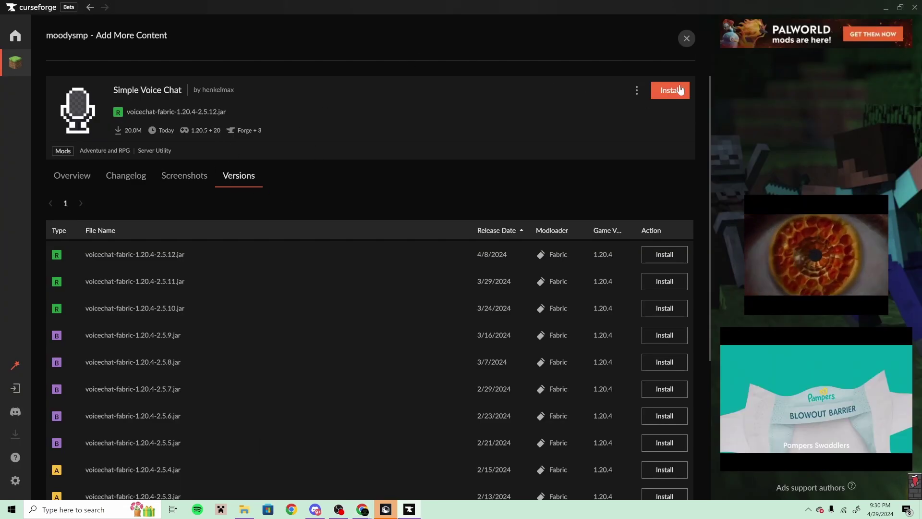
left_click(669, 90)
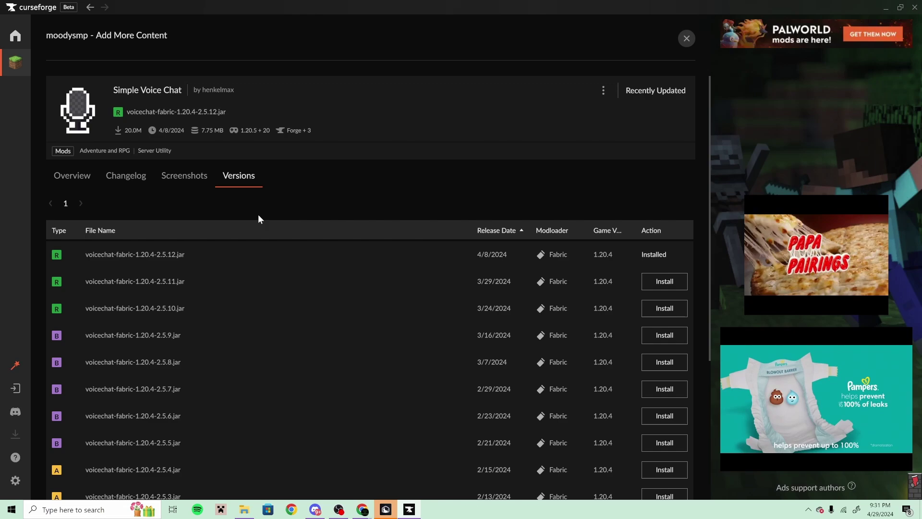
left_click(92, 8)
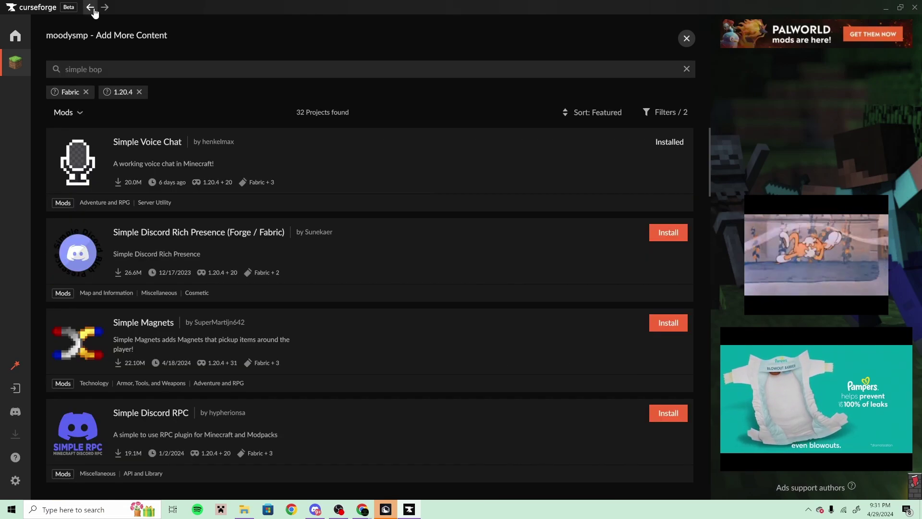
left_click(91, 7)
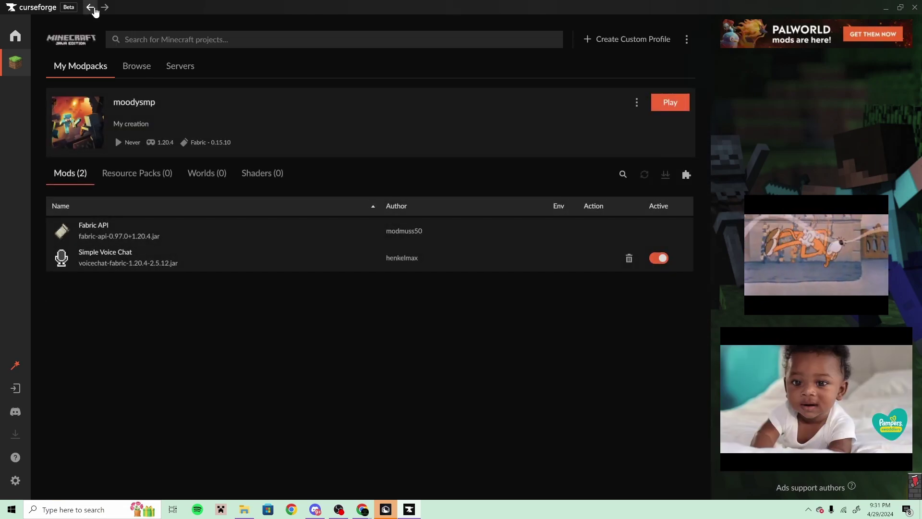
- Play moodysmp from CurseForge and confirm it as the Minecraft Launcher installation
left_click(670, 102)
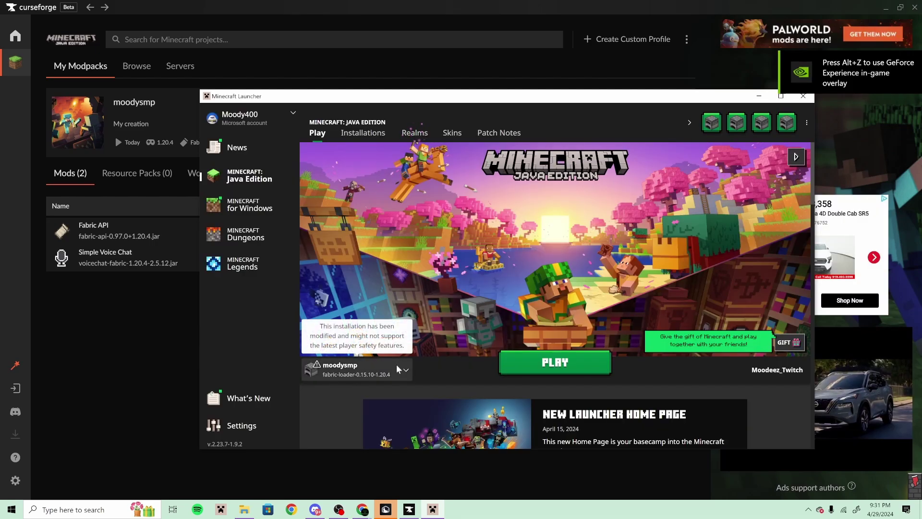
left_click(397, 367)
left_click(343, 296)
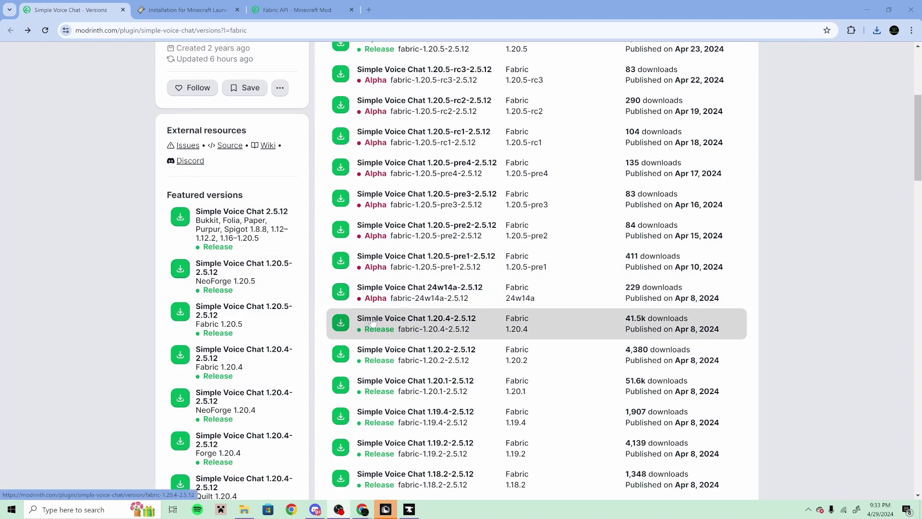
- Look over the Fabric installer page on fabricmc.net
left_click(162, 10)
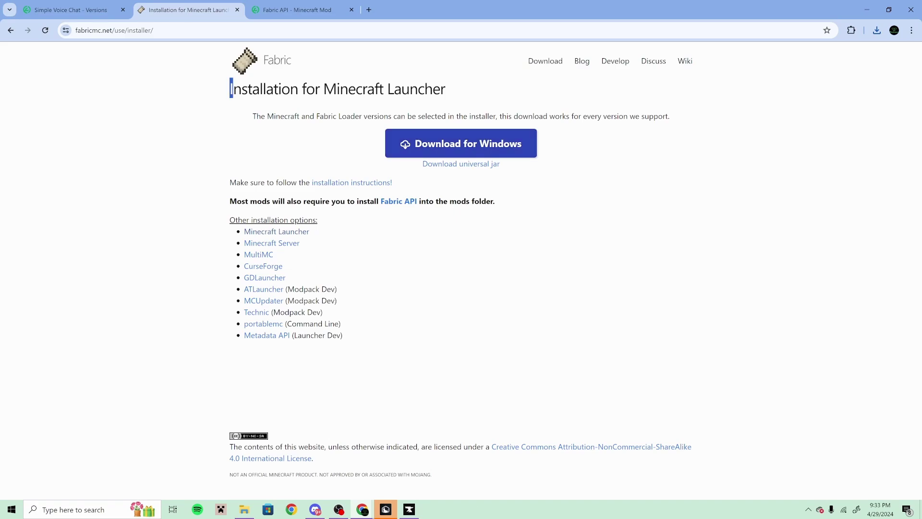
double_click(231, 88)
left_click(152, 80)
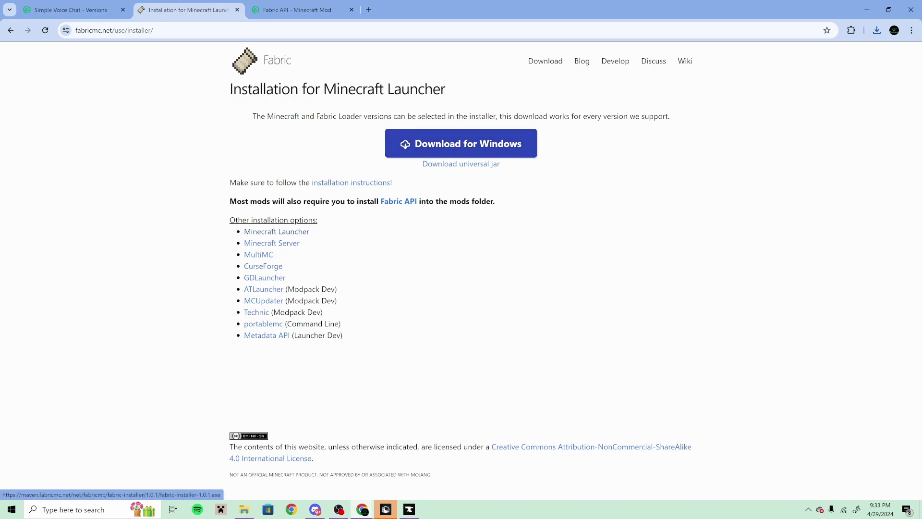
- Download Fabric API for Minecraft 1.20.4 and bring up the Downloads folder
left_click(287, 4)
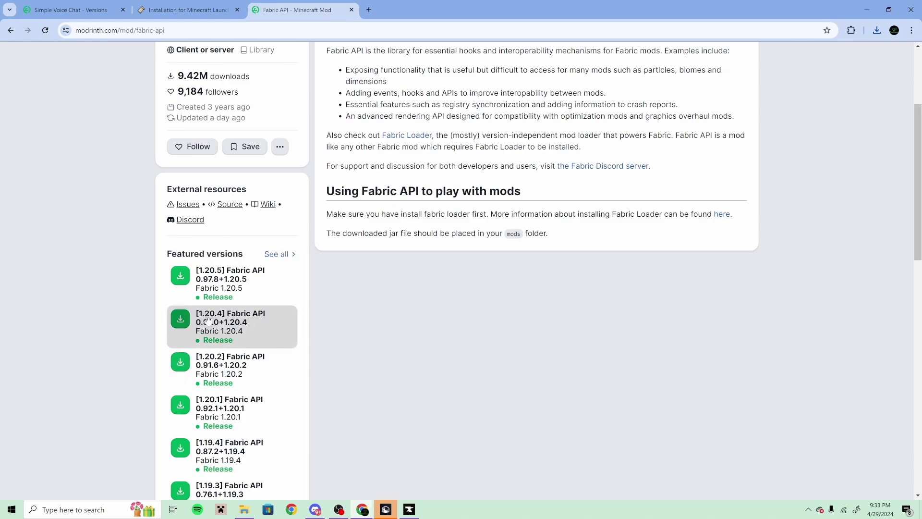
left_click(180, 318)
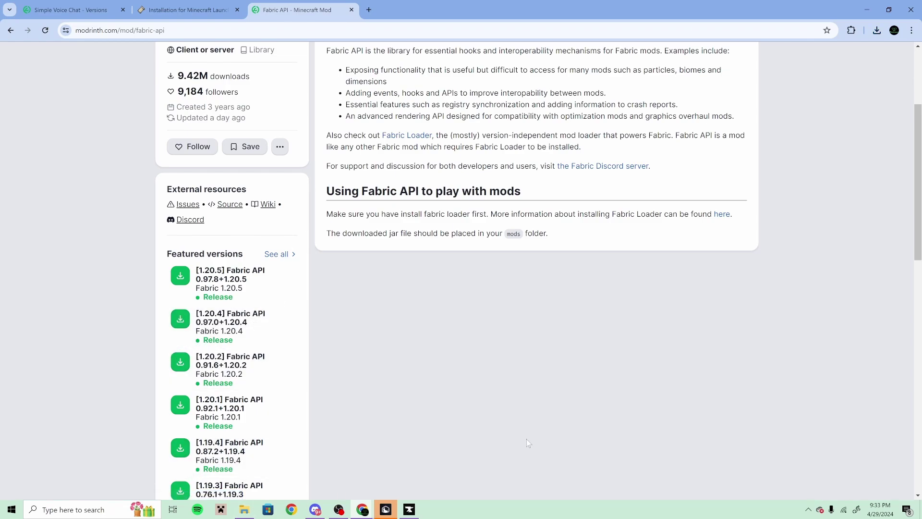
left_click(244, 509)
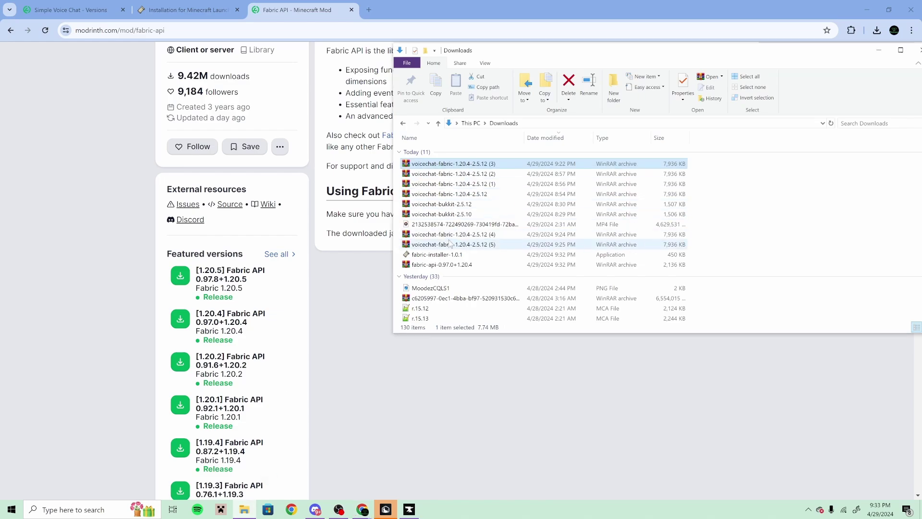
- Run fabric-installer-1.0.1 to install loader 0.15.10 for Minecraft 1.20.4 with a profile
double_click(451, 254)
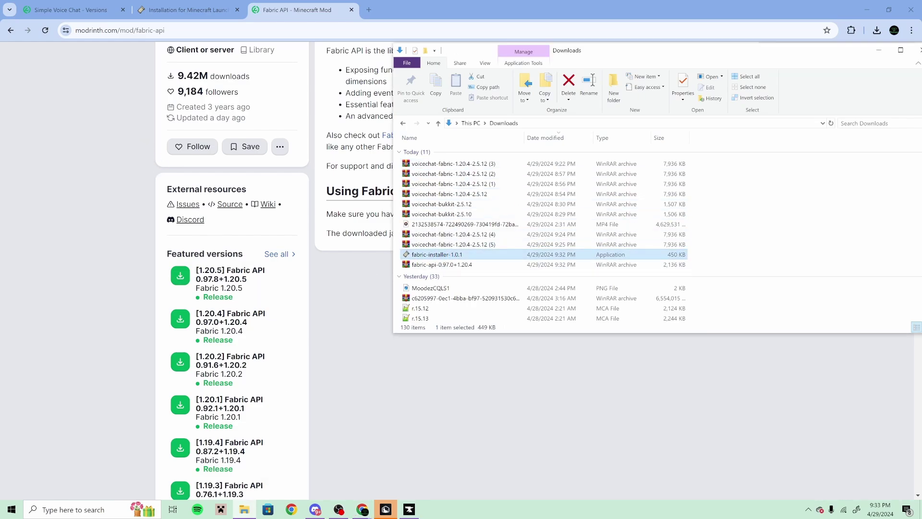
left_click(422, 222)
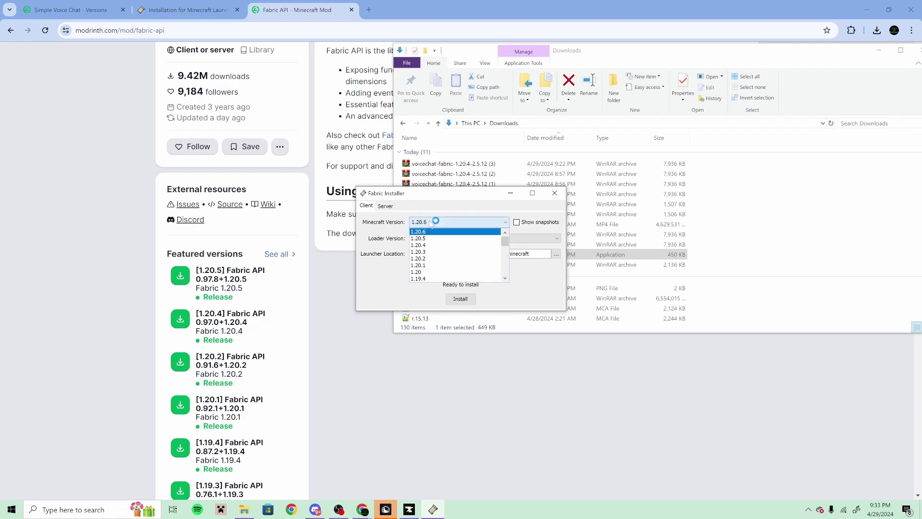
left_click(425, 244)
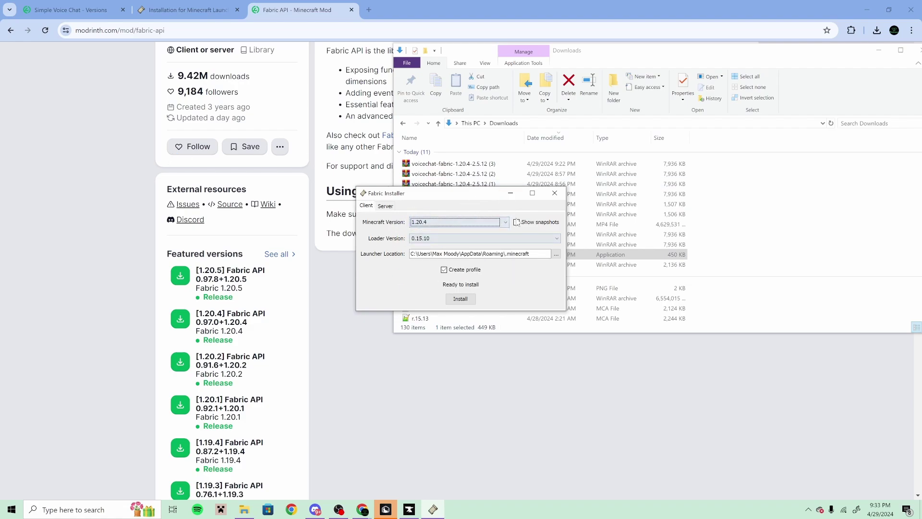
left_click(453, 240)
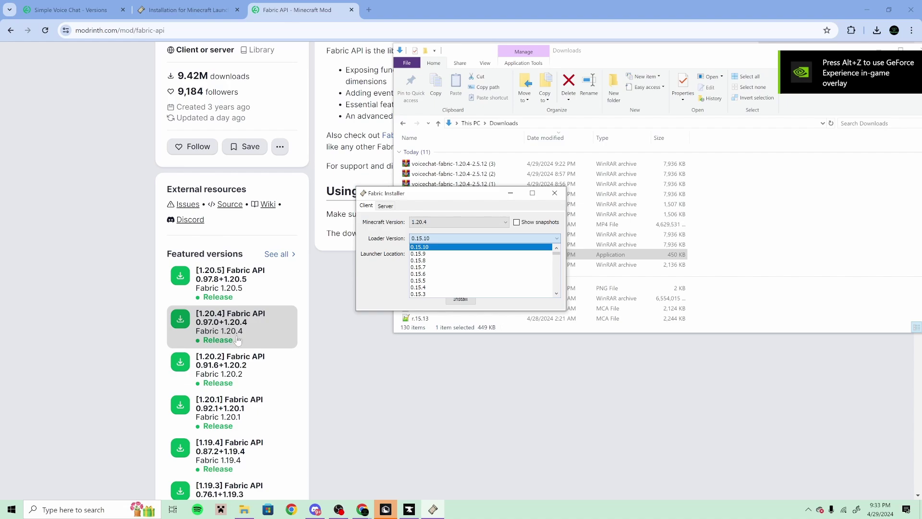
left_click(436, 247)
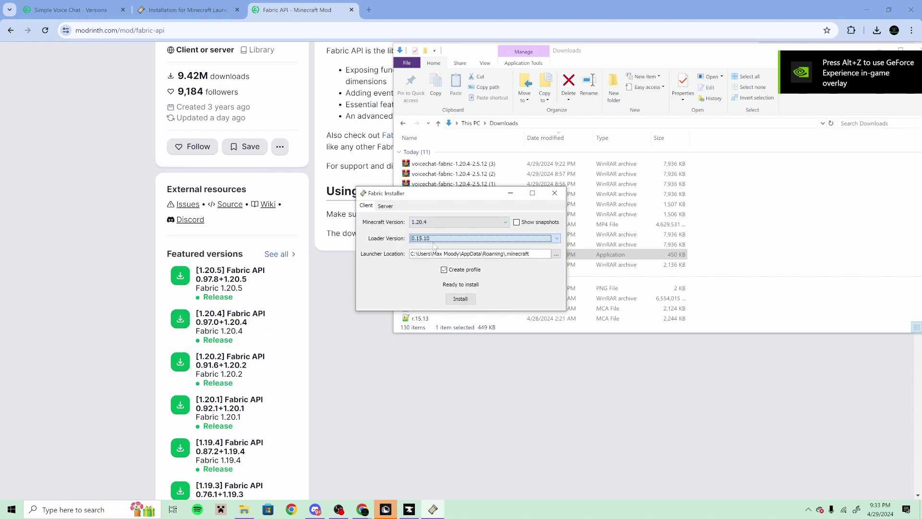
left_click(460, 298)
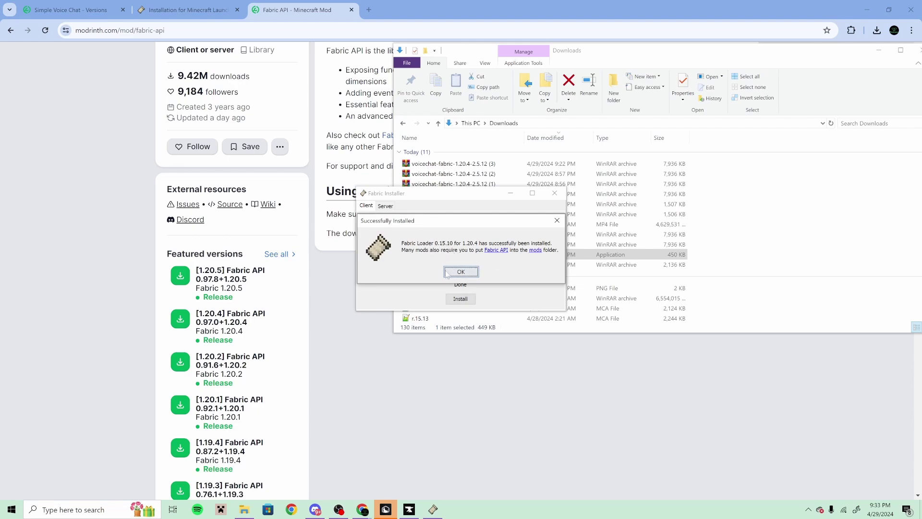
left_click(459, 271)
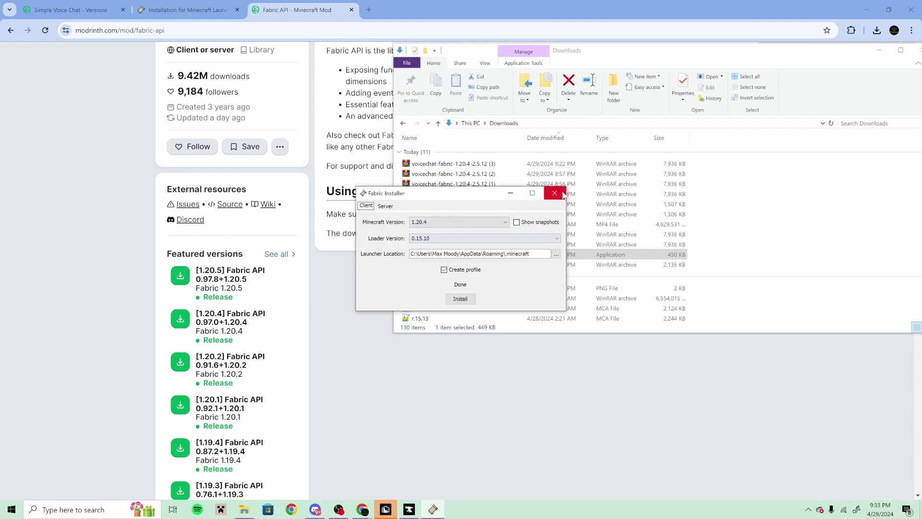
- Start Minecraft Launcher from Start search and show its Installations list
left_click(72, 510)
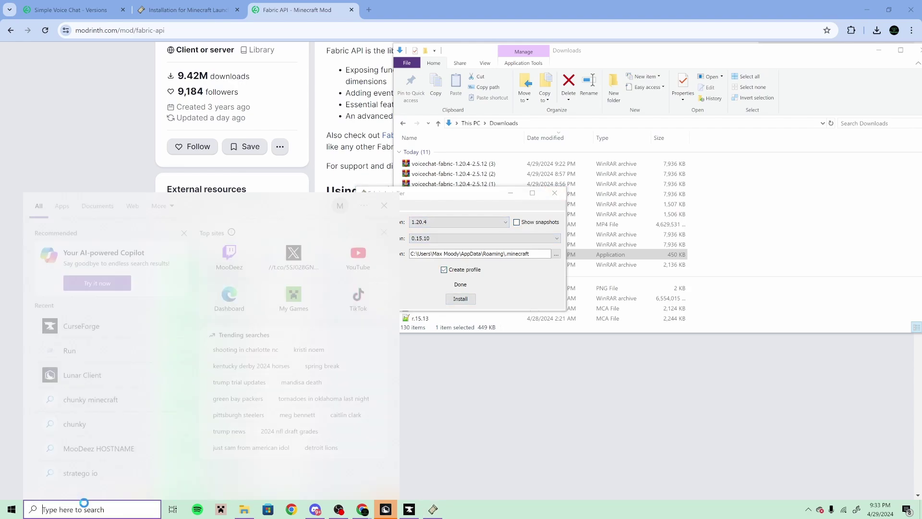
type("mine")
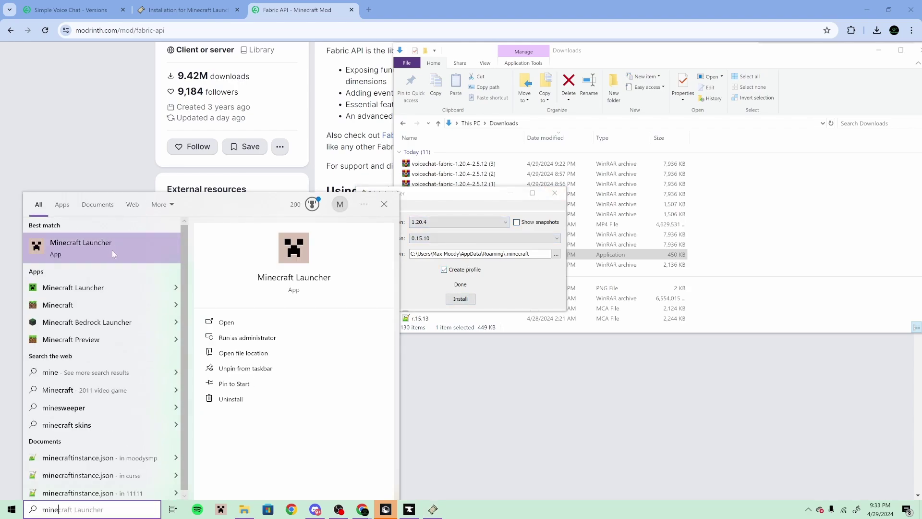
left_click(112, 250)
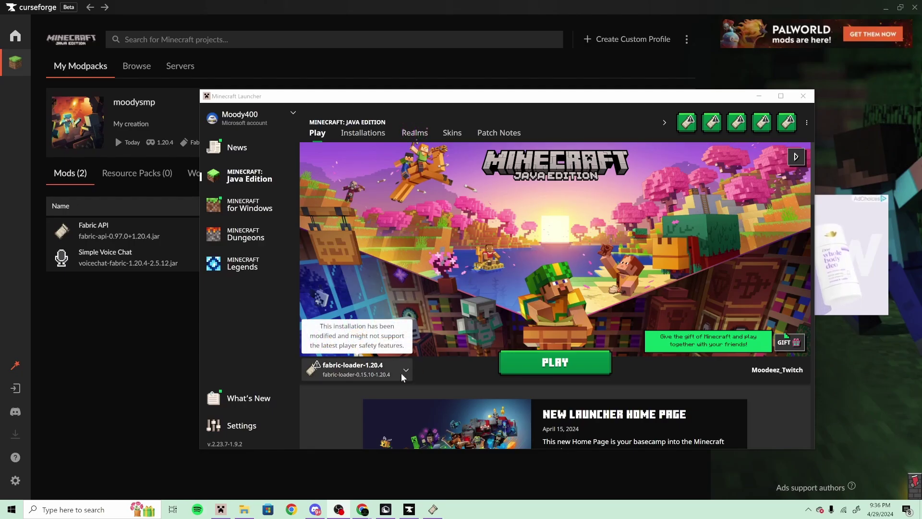
left_click(363, 133)
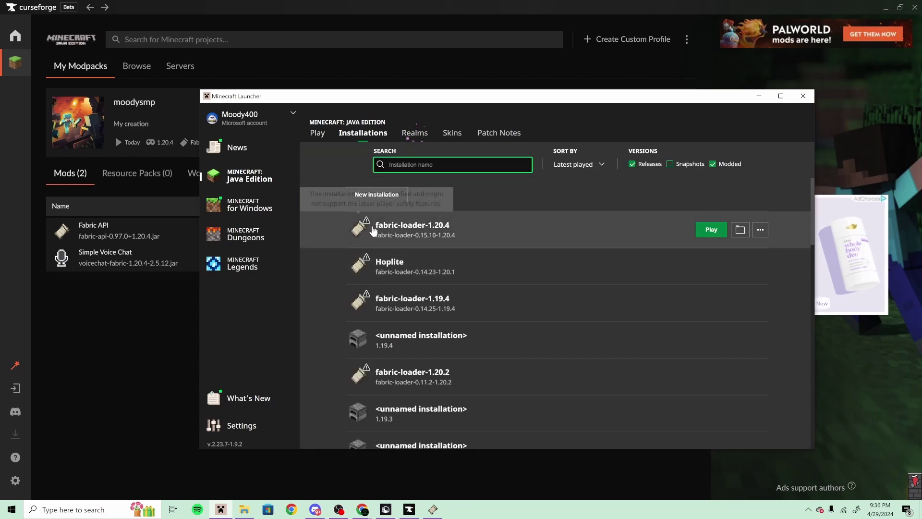
- Move voicechat-fabric-1.20.4-2.5.12 and fabric-api-0.97.0+1.20.4 from Downloads into the fabric-loader-1.20.4 mods folder
left_click(739, 229)
scroll(364, 249, "down", 2)
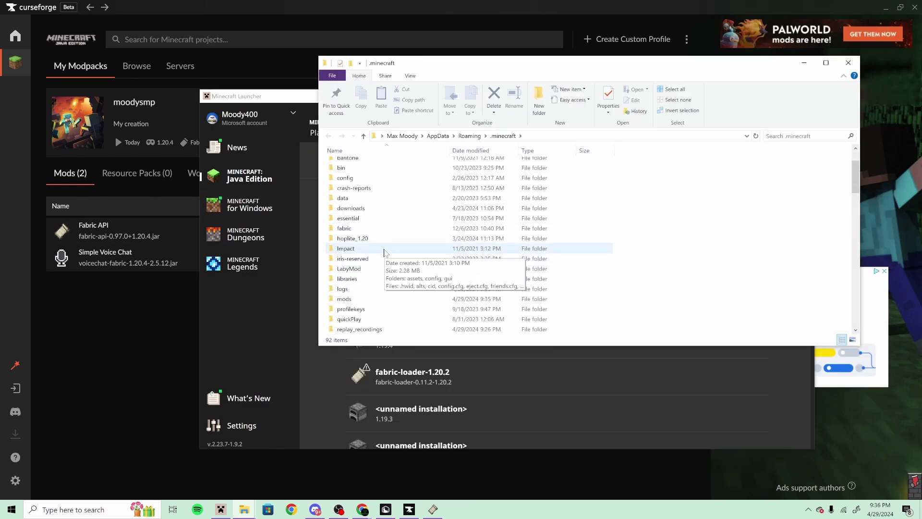
scroll(367, 252, "down", 3)
double_click(343, 199)
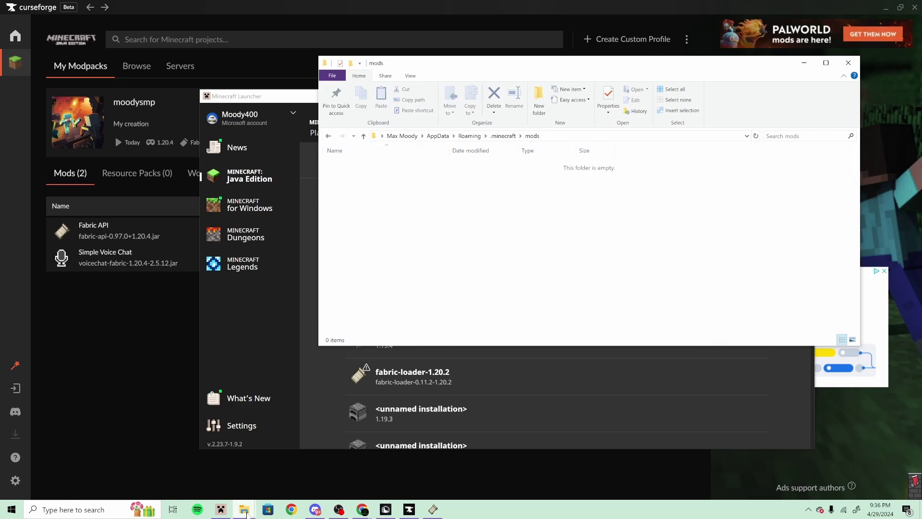
mouse_move(244, 510)
left_click(295, 464)
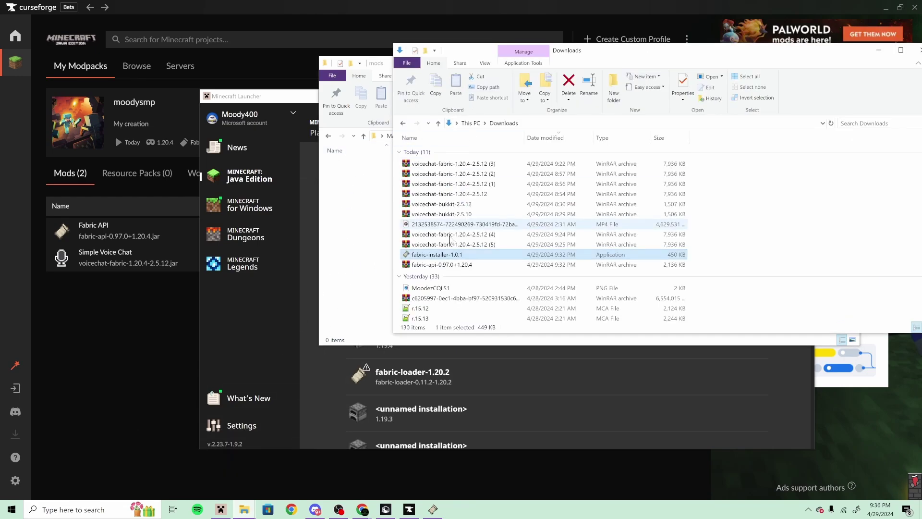
left_click(436, 165)
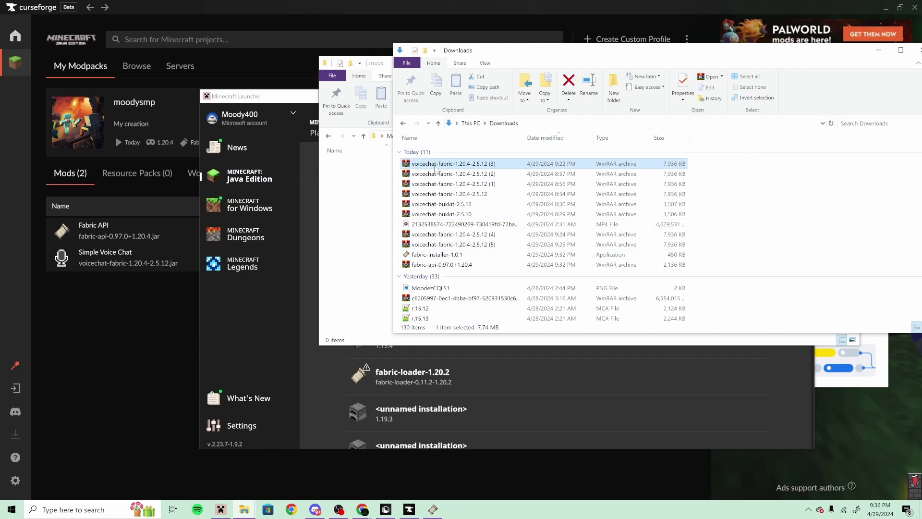
left_click_drag(445, 166, 353, 159)
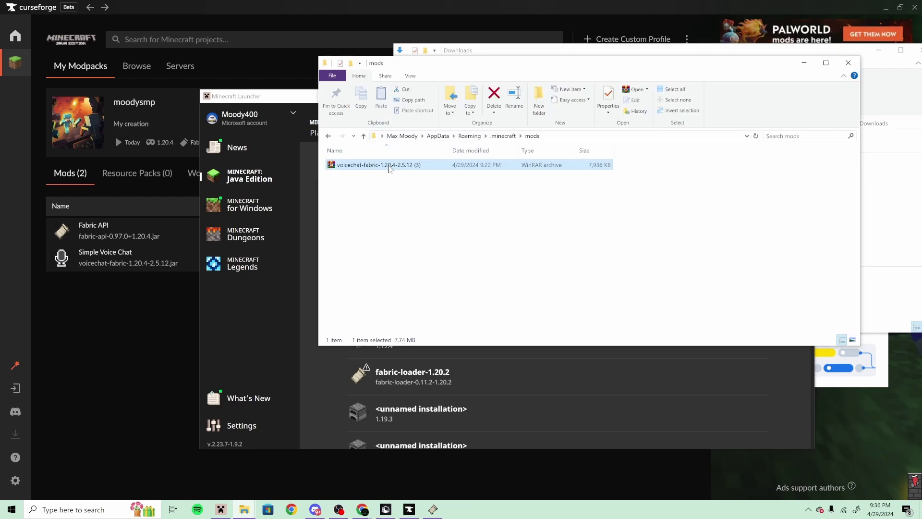
mouse_move(244, 510)
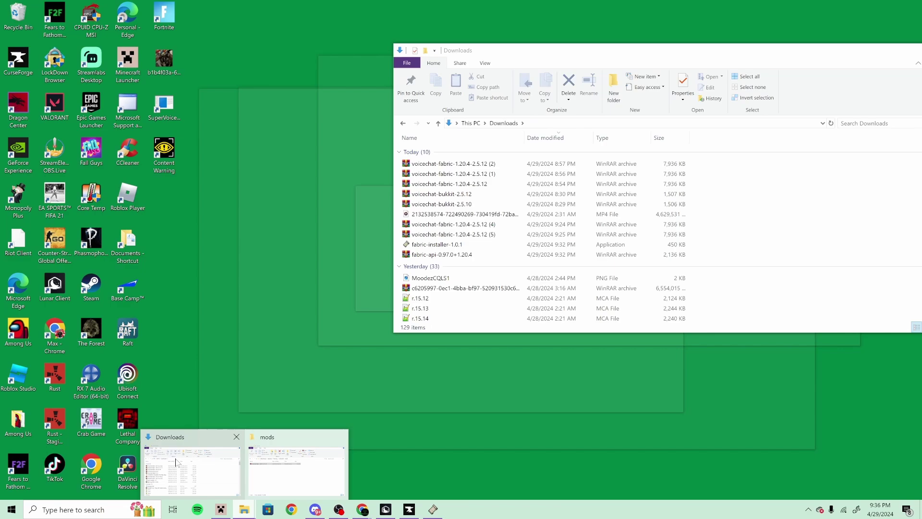
left_click(175, 461)
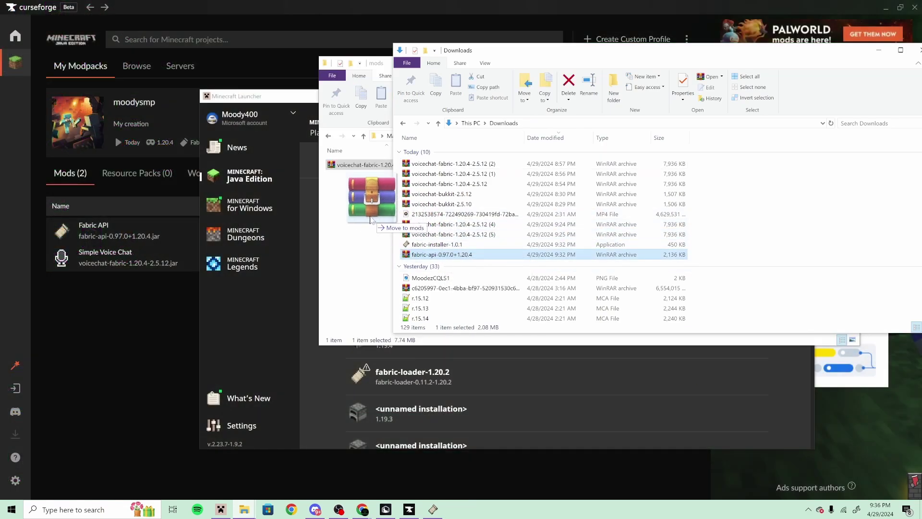
left_click_drag(442, 255, 367, 219)
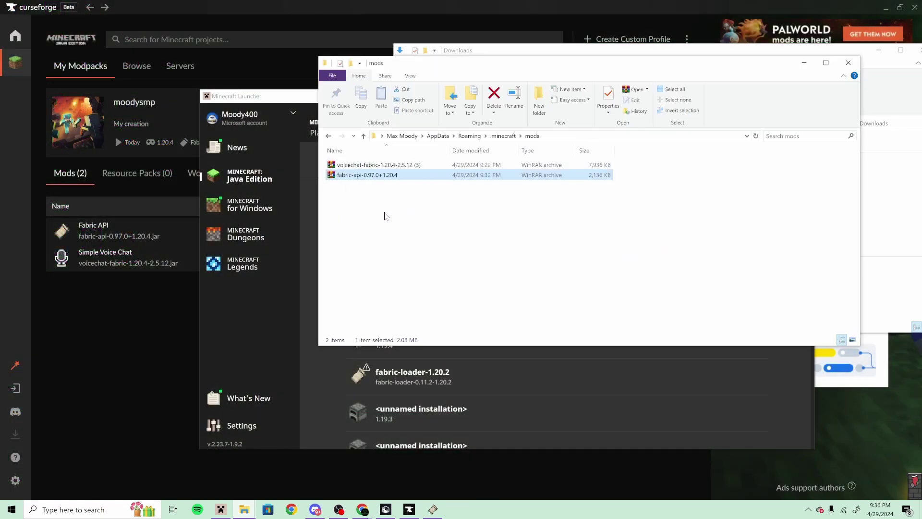
left_click(304, 232)
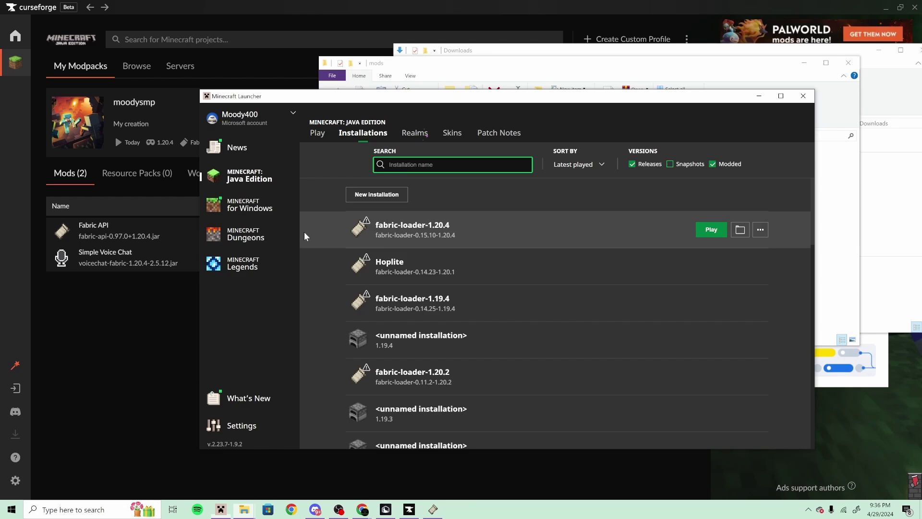
- Launch the fabric-loader-1.20.4 installation, accepting the modified-installation warning
left_click(712, 229)
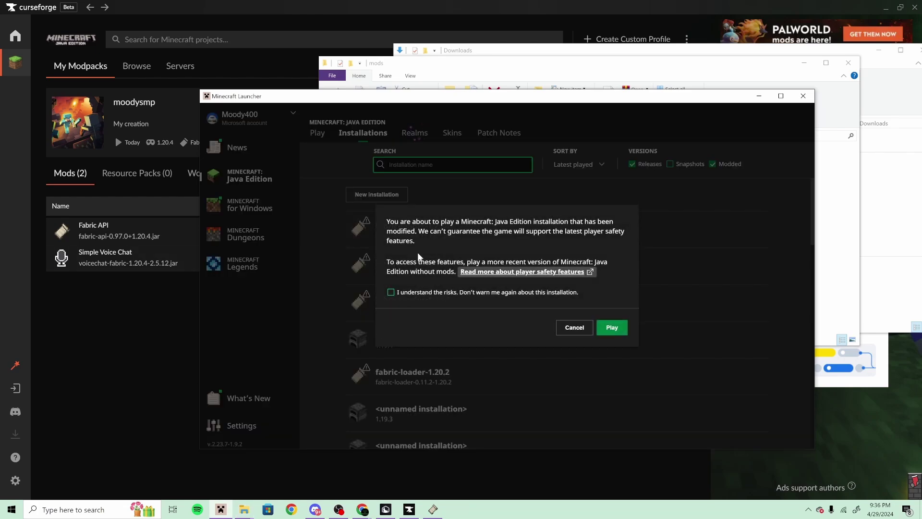
left_click(606, 330)
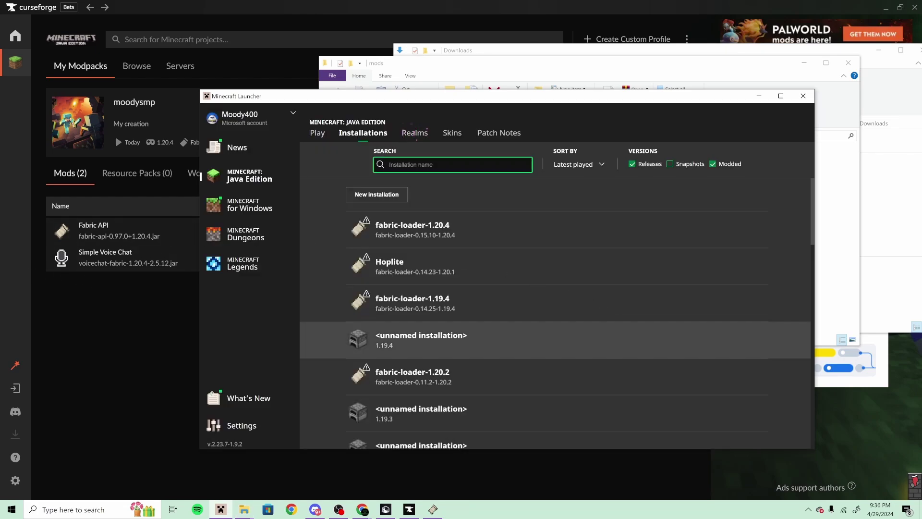